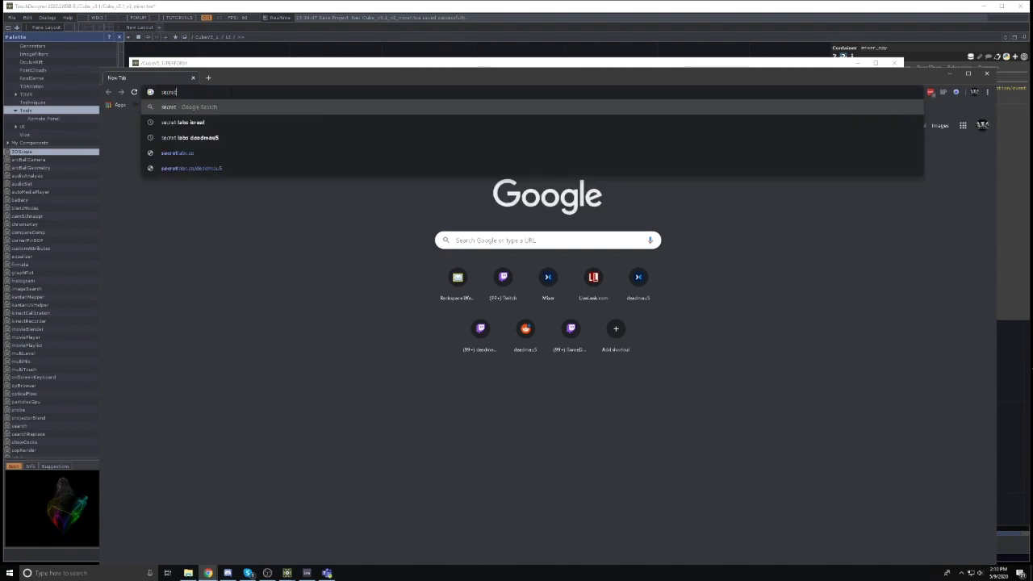
type(" sky fest")
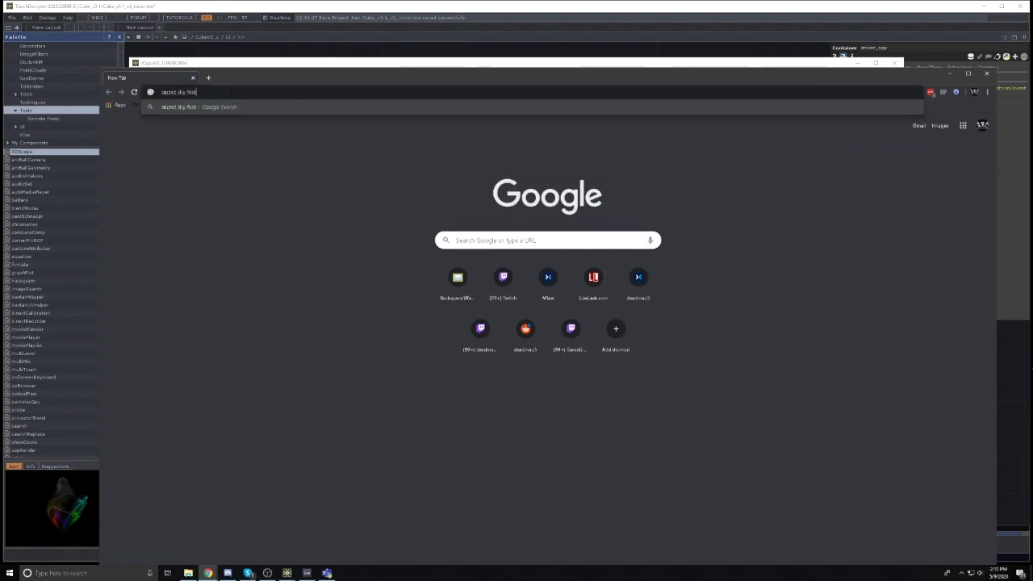
Run a Google search for 'secret sky fest'
key("Return")
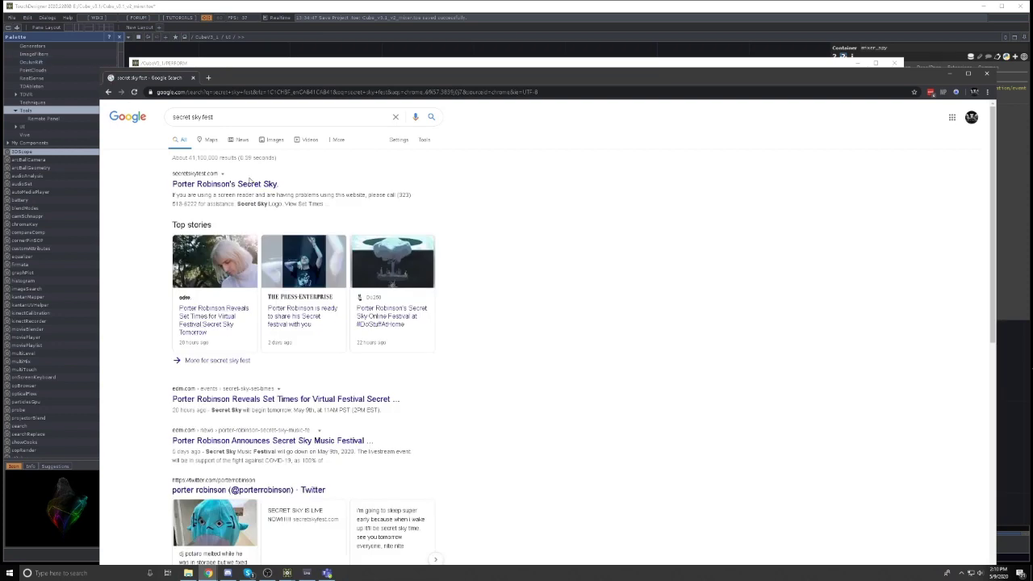
Open the Porter Robinson's Secret Sky result
left_click(242, 184)
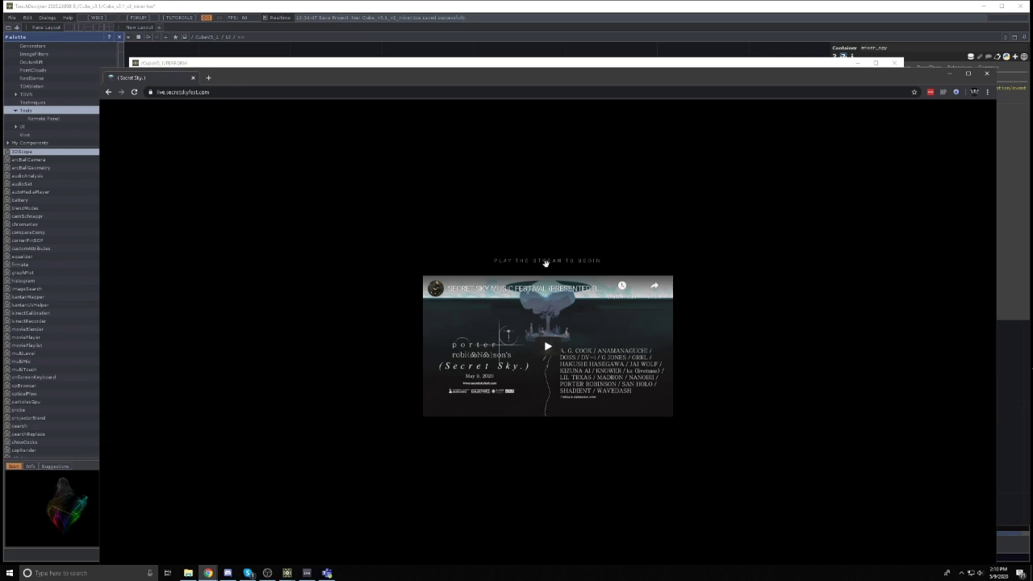
Start the stream, then look around, jump and walk toward the Welcome to Secret Sky title
left_click(553, 352)
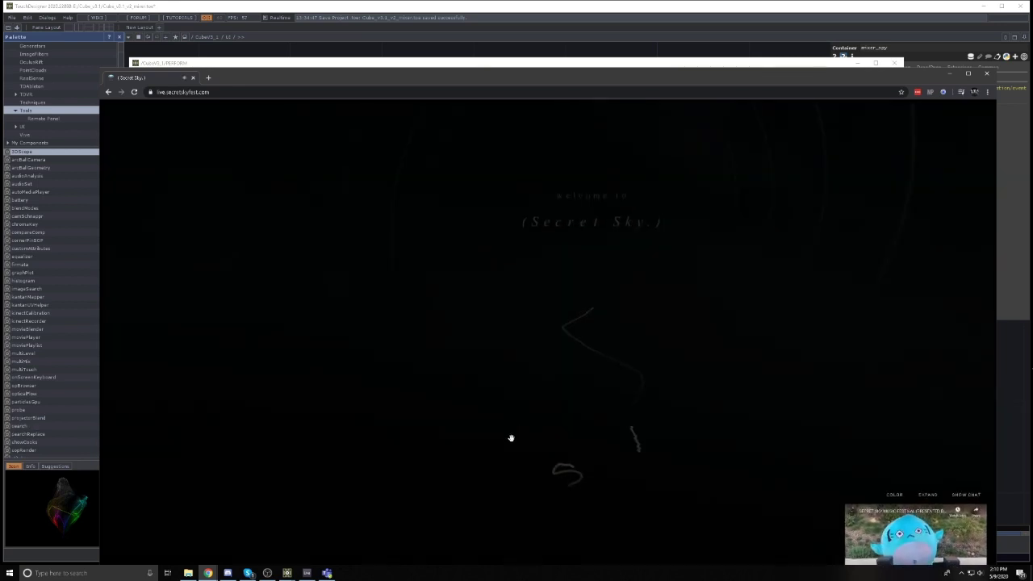
mouse_move(617, 481)
left_mouse_down()
mouse_move(642, 481)
mouse_move(642, 345)
mouse_move(544, 381)
left_mouse_up()
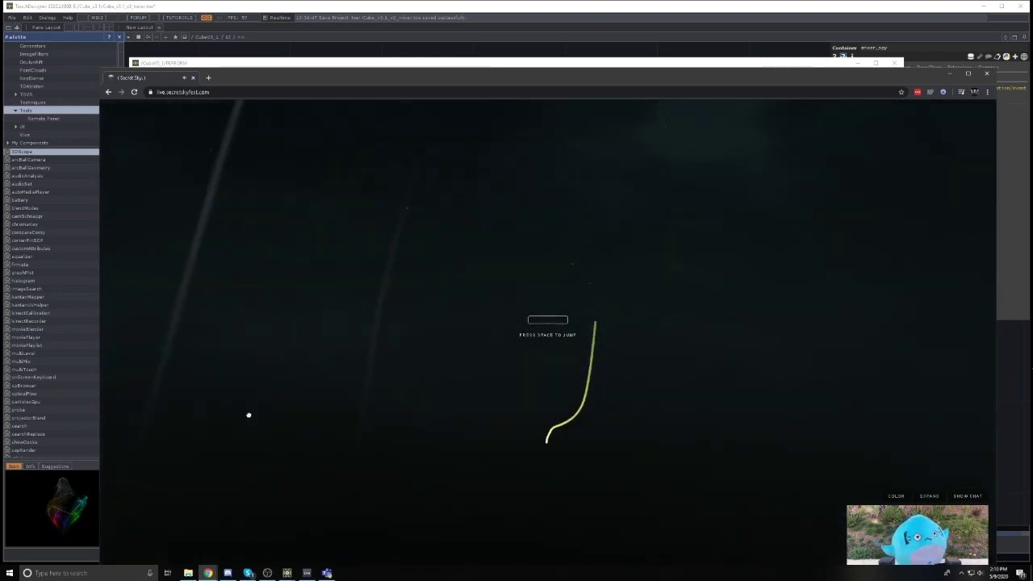
key("space")
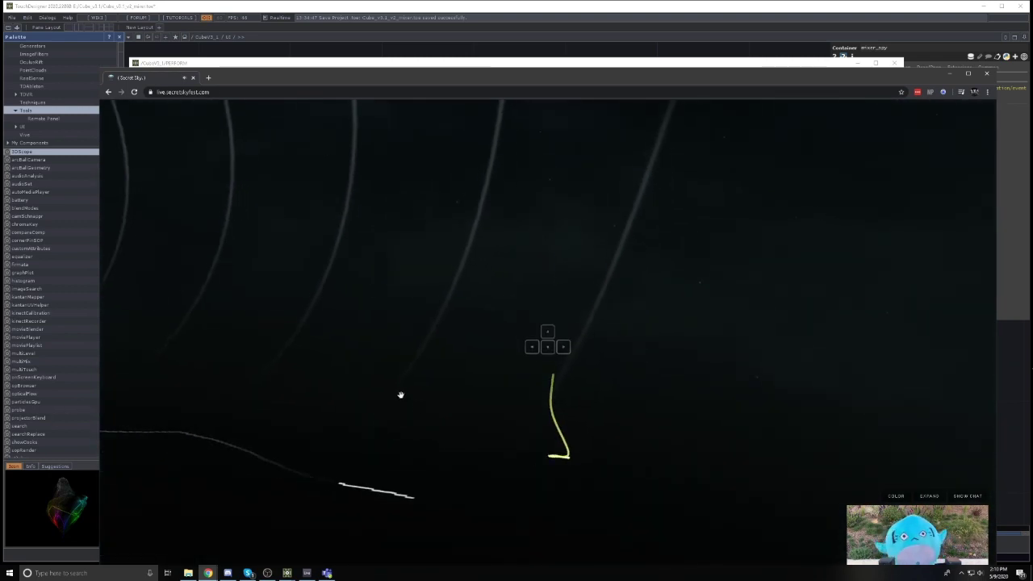
key("Right")
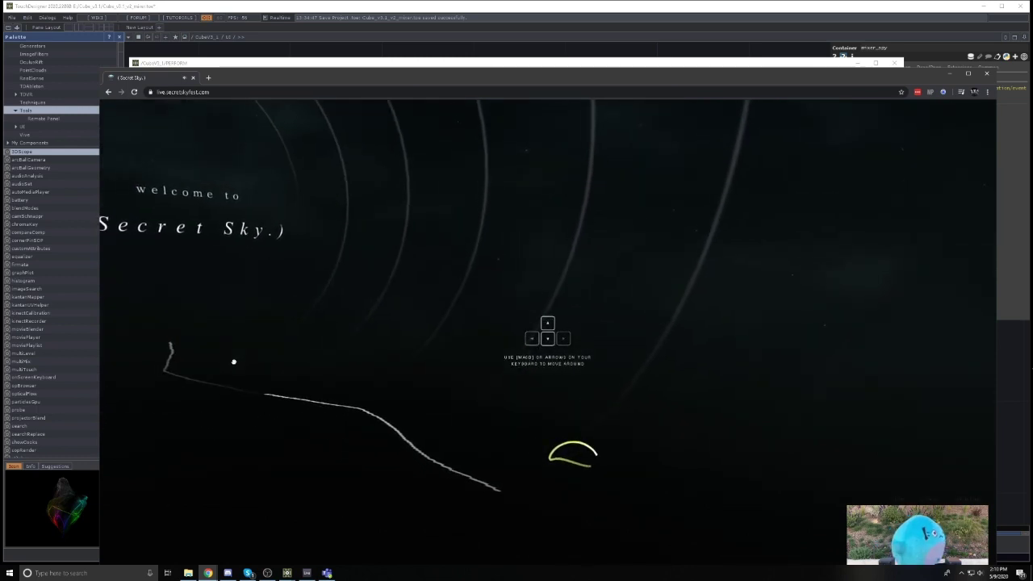
key("Up")
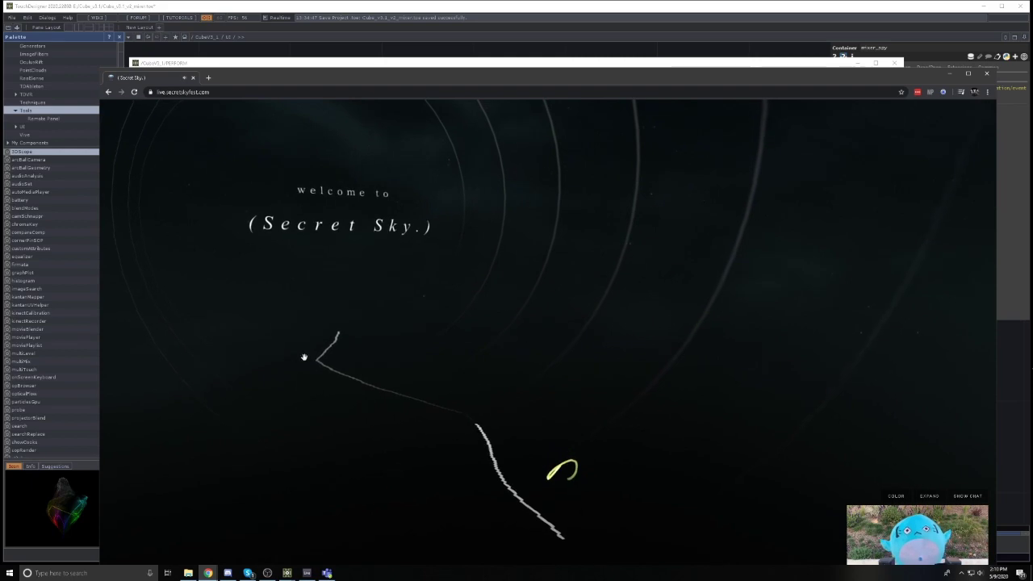
Walk forward through the yellow area, turning past the Dreamwave logo toward the Postmates billboard
key("Up")
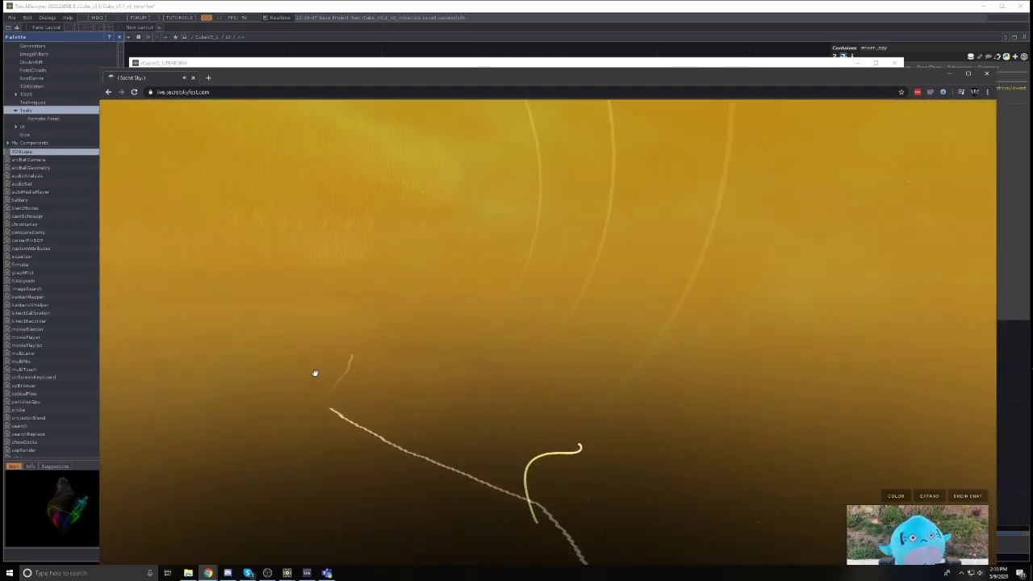
key("Up")
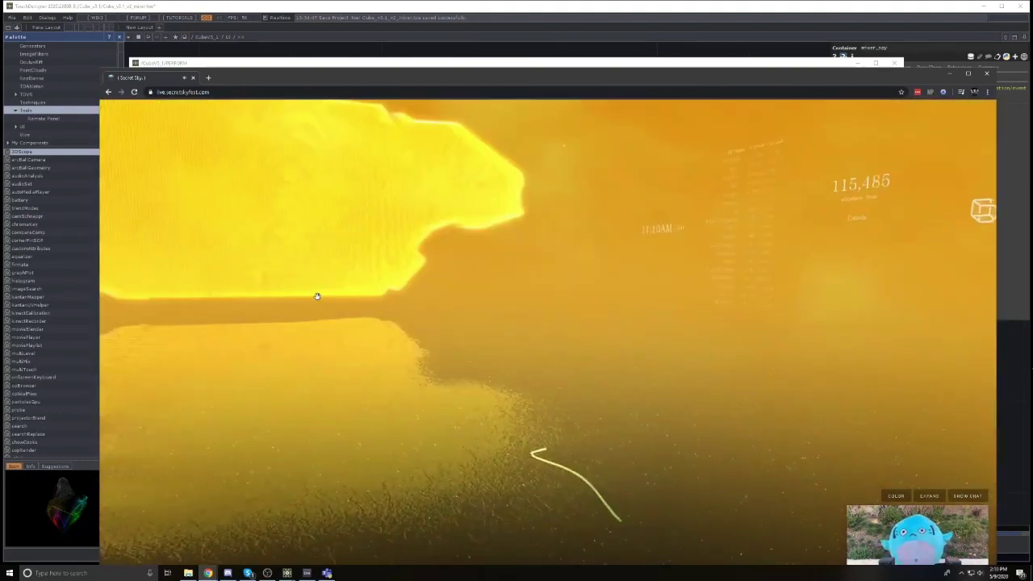
key("Up")
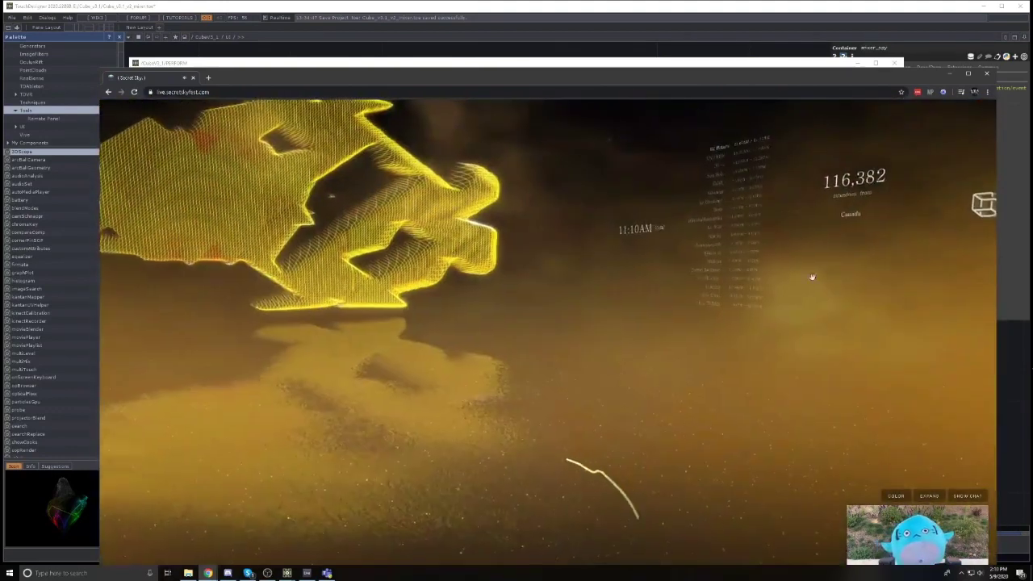
left_click_drag(812, 277, 825, 244)
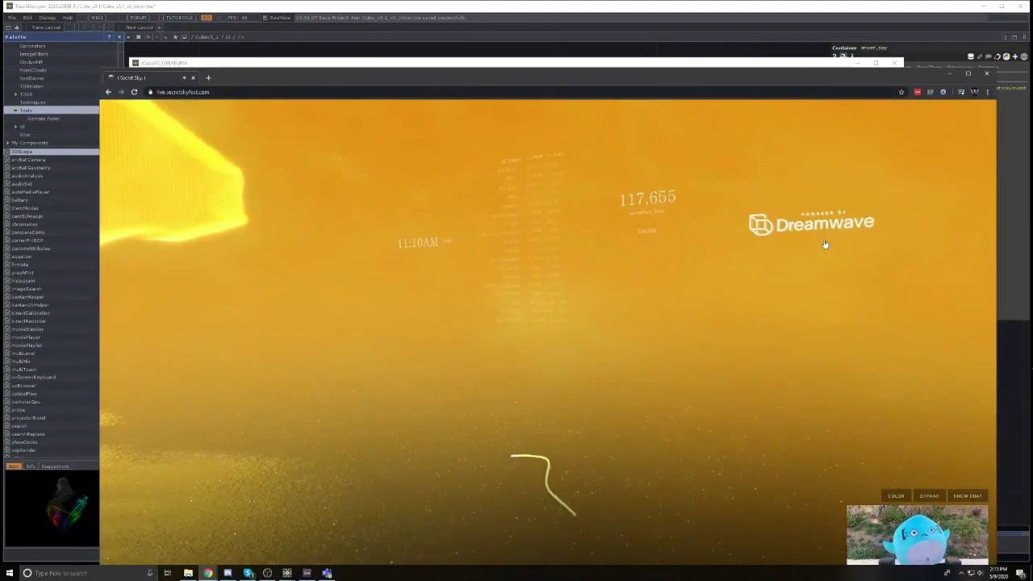
left_click_drag(825, 244, 161, 242)
Approach the Postmates billboard, then swing the camera away and back around it
key("Up")
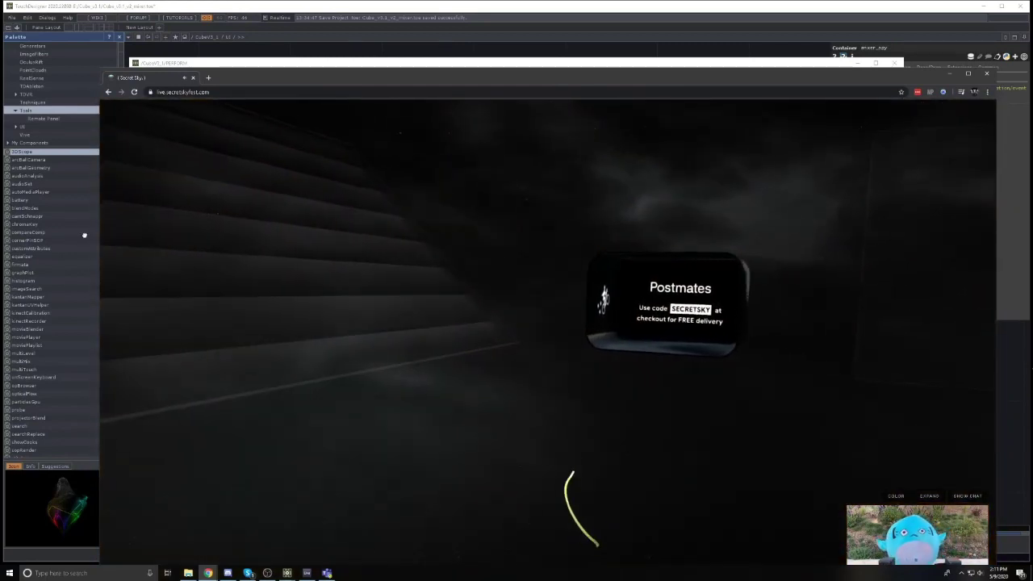
mouse_move(346, 244)
left_mouse_down()
mouse_move(925, 258)
mouse_move(322, 211)
mouse_move(141, 281)
left_mouse_up()
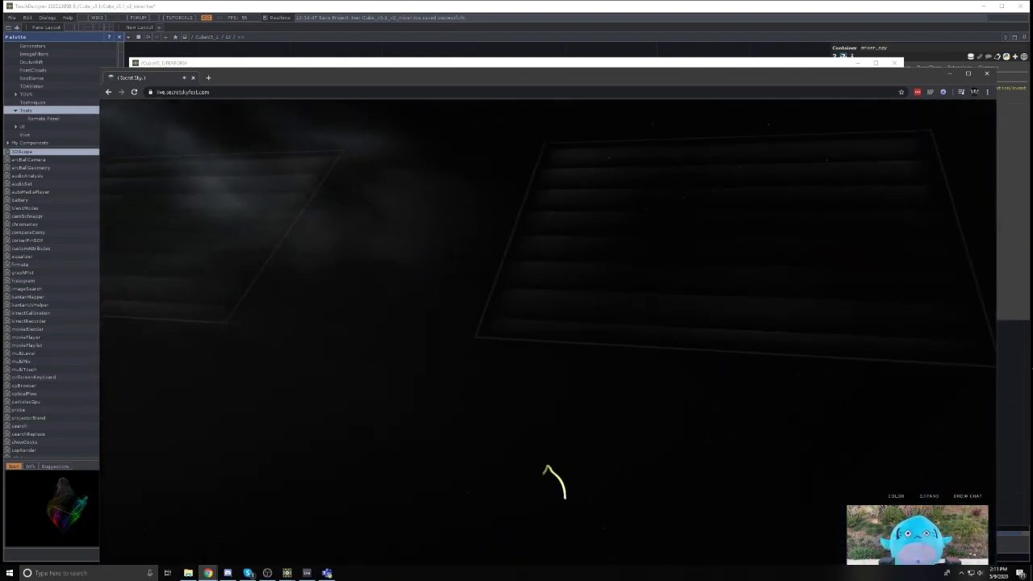
mouse_move(97, 238)
left_mouse_down()
mouse_move(565, 311)
mouse_move(649, 410)
mouse_move(694, 315)
mouse_move(793, 288)
mouse_move(839, 290)
mouse_move(912, 322)
mouse_move(941, 286)
mouse_move(888, 161)
mouse_move(928, 113)
mouse_move(984, 75)
left_mouse_up()
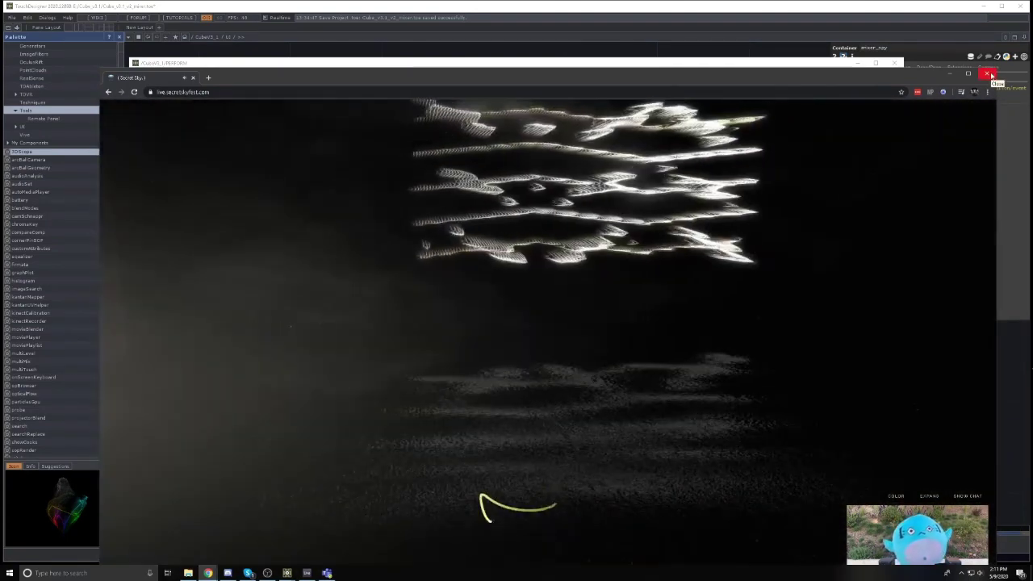
Close the Chrome window showing Secret Sky
left_click(991, 75)
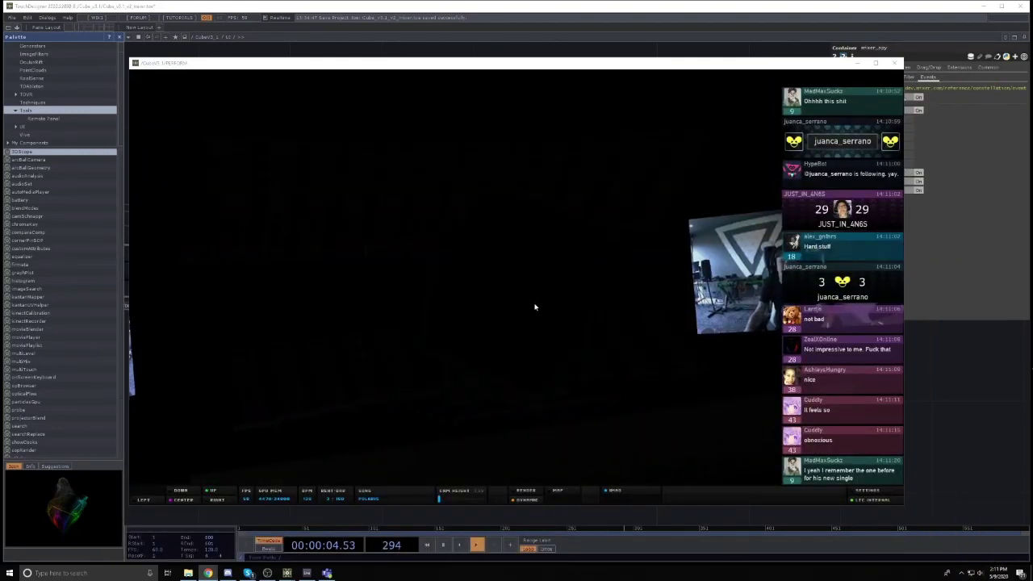